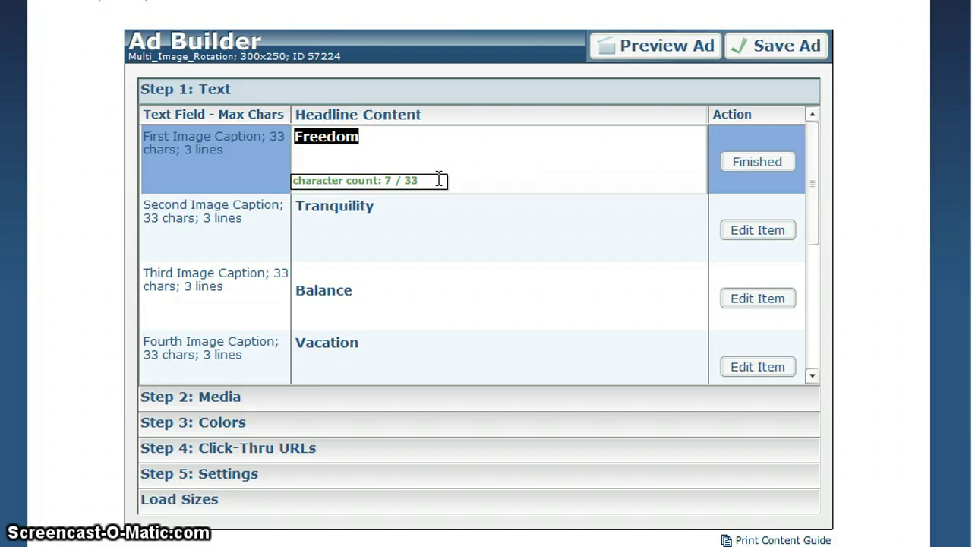
Step: Preview the current ad in a separate window, then close the preview
click(586, 95)
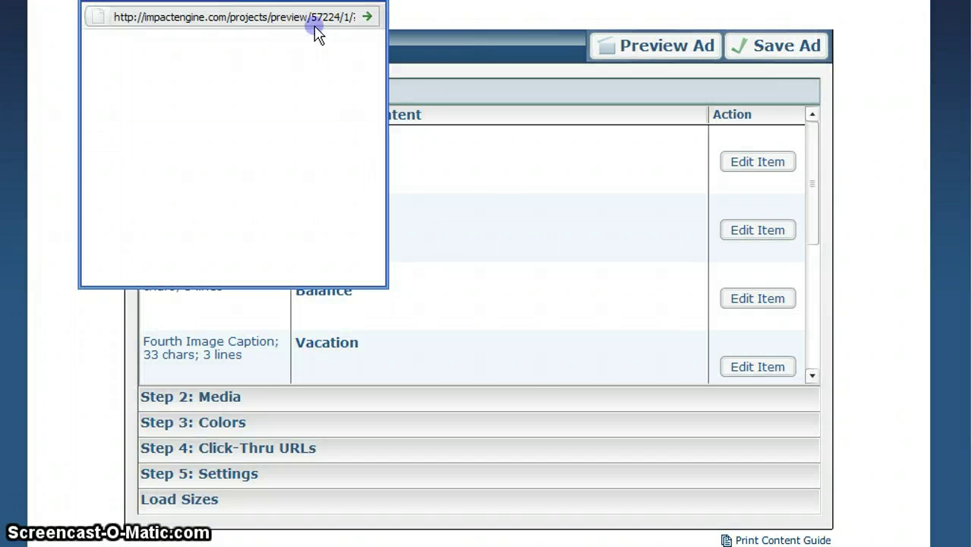
drag(315, 25, 436, 114)
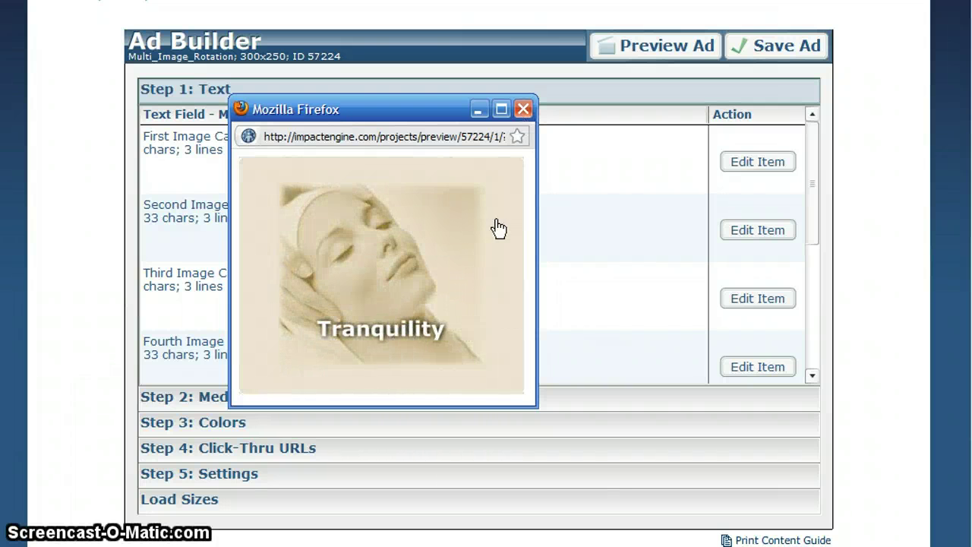
click(524, 109)
Step: Extend the first image caption to "Freedom run over the character count" and preview the ad
click(412, 158)
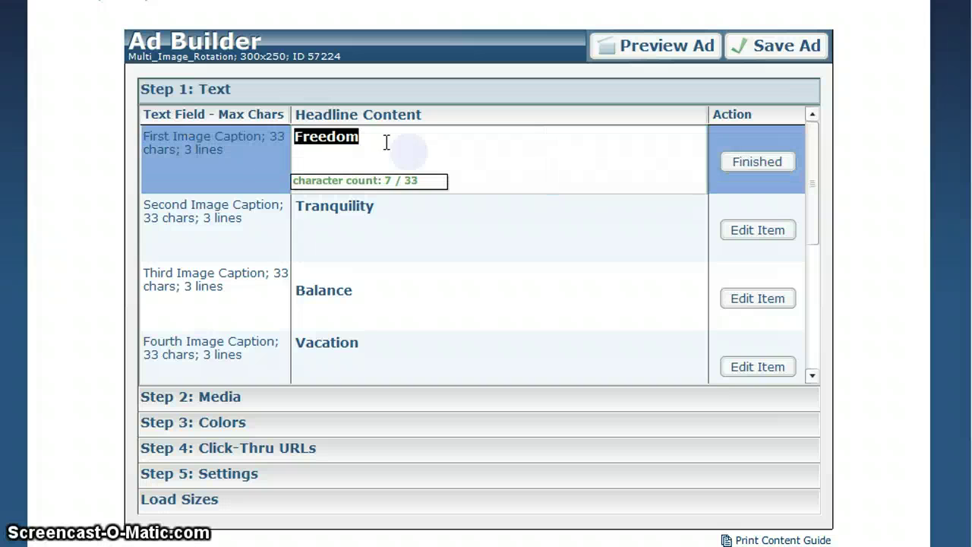
click(387, 143)
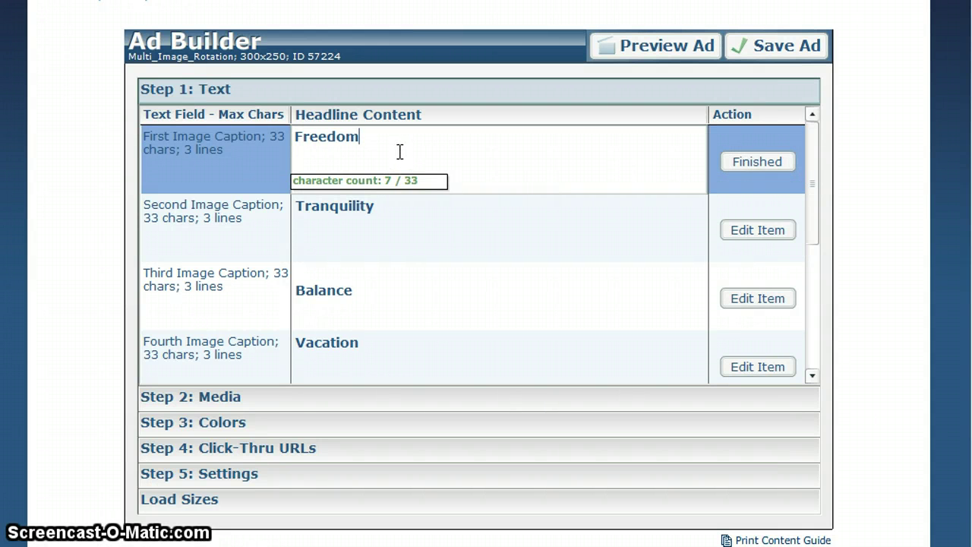
text(run over the chara)
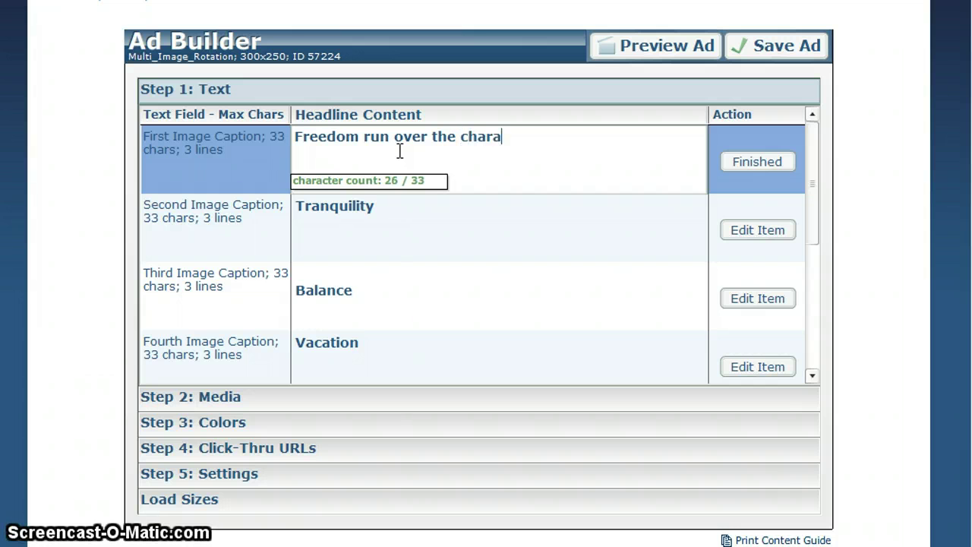
text(cter count)
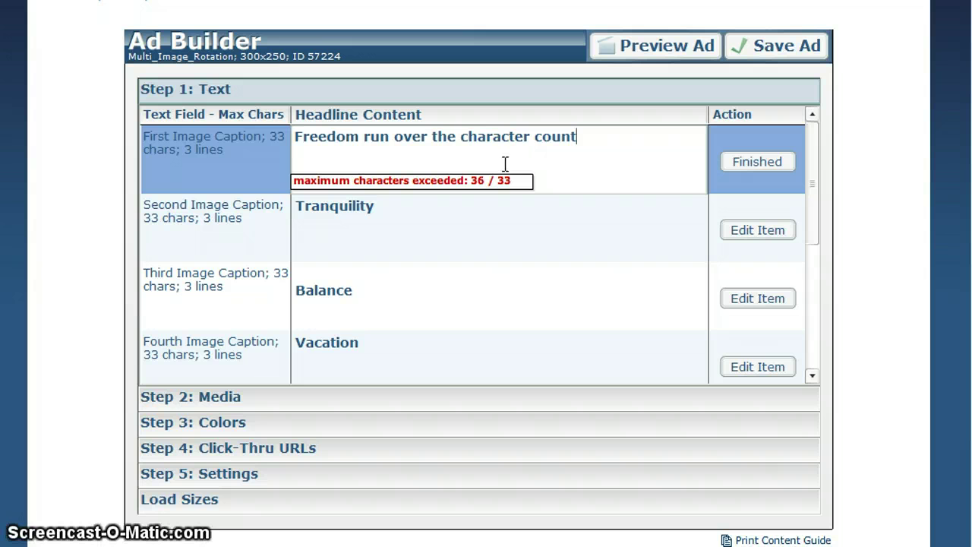
click(649, 50)
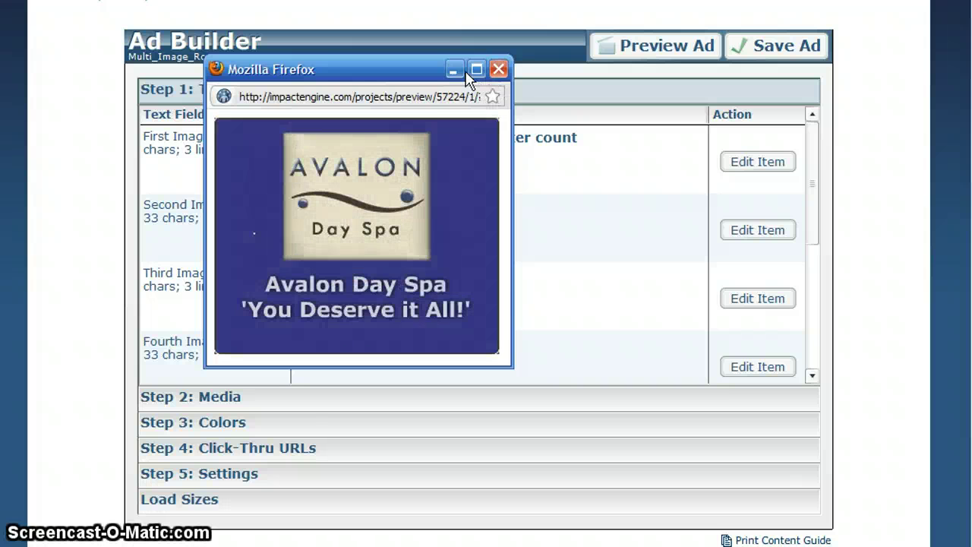
click(499, 69)
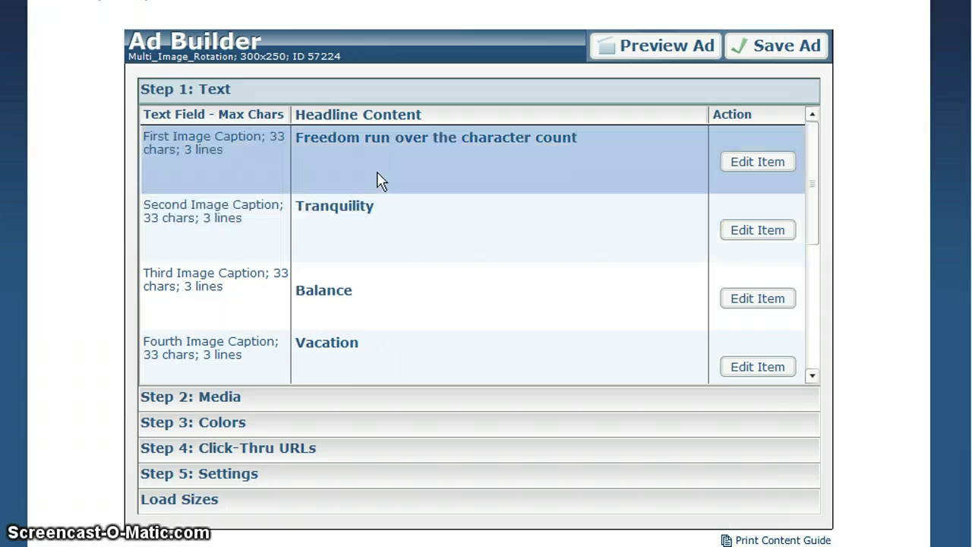
Step: Break the first image caption onto a second line before "over" and preview the ad
click(380, 180)
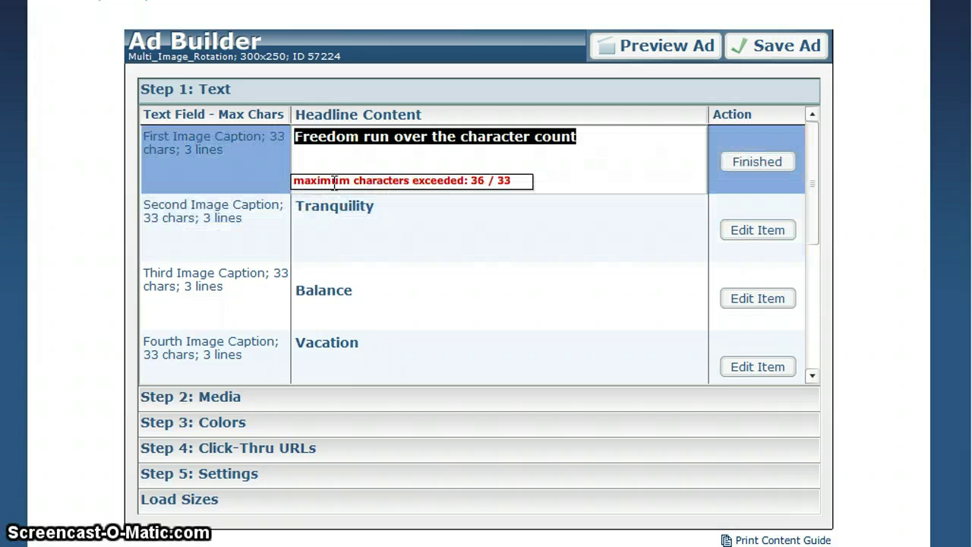
click(360, 220)
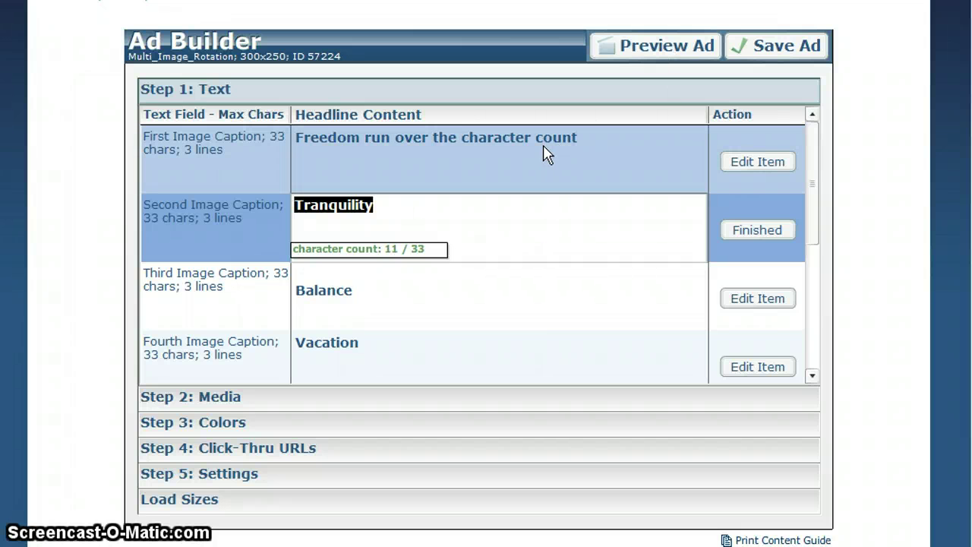
click(382, 159)
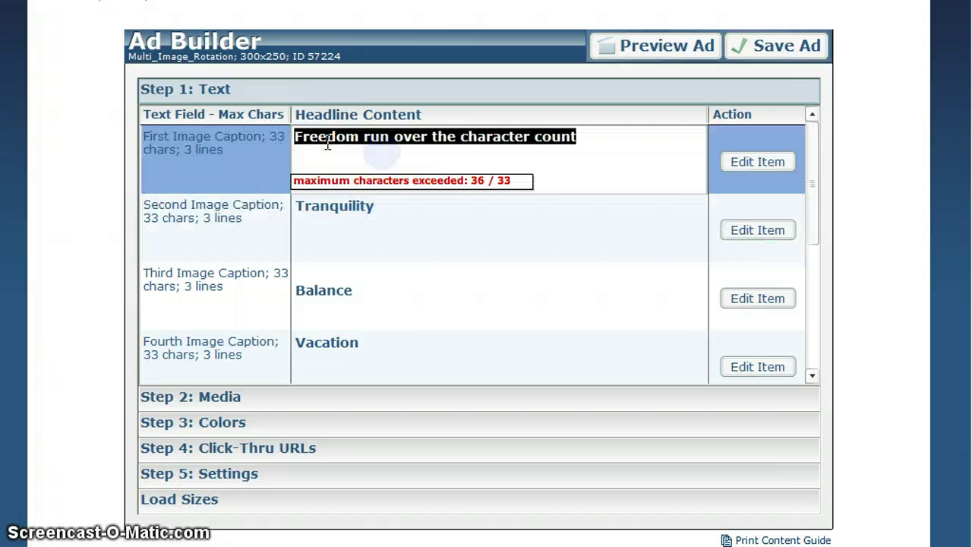
click(311, 145)
click(397, 135)
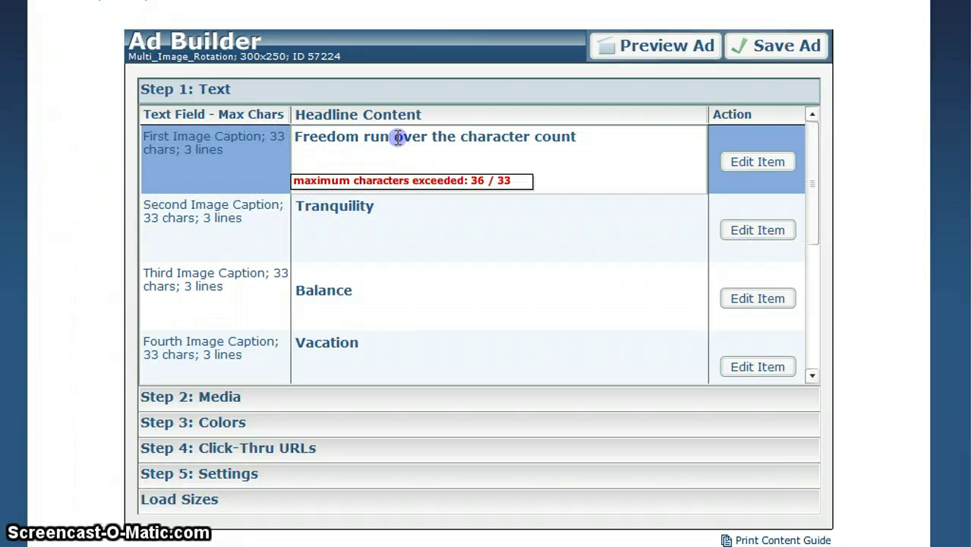
click(394, 137)
key(Return)
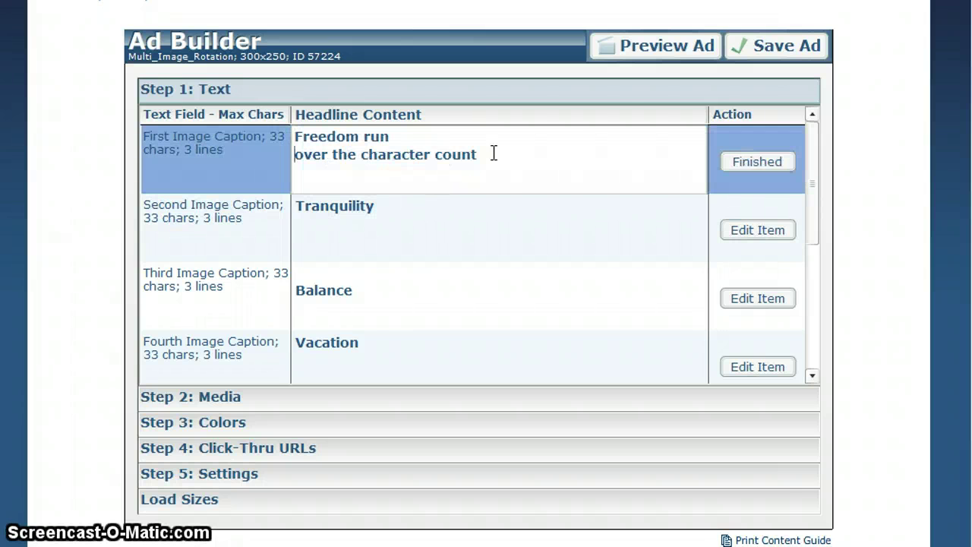
click(662, 47)
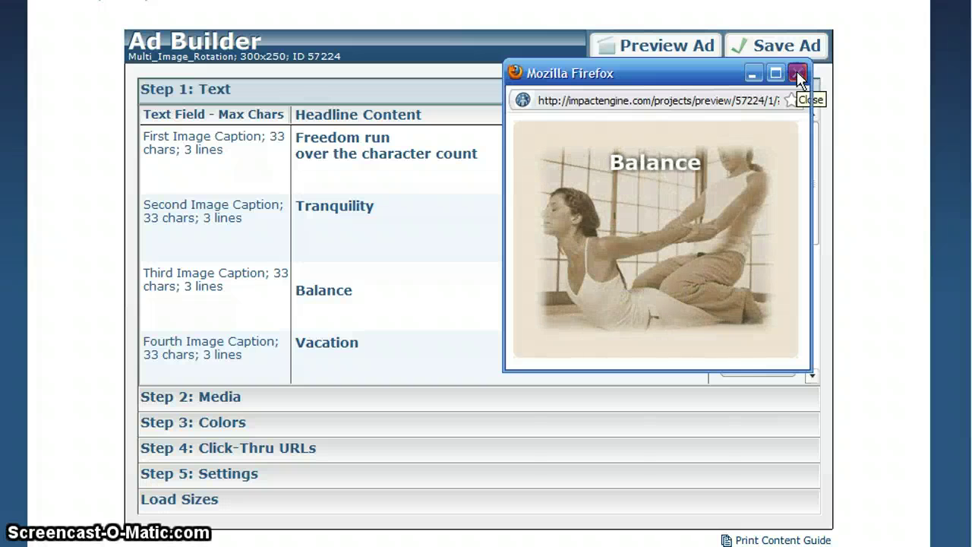
click(797, 73)
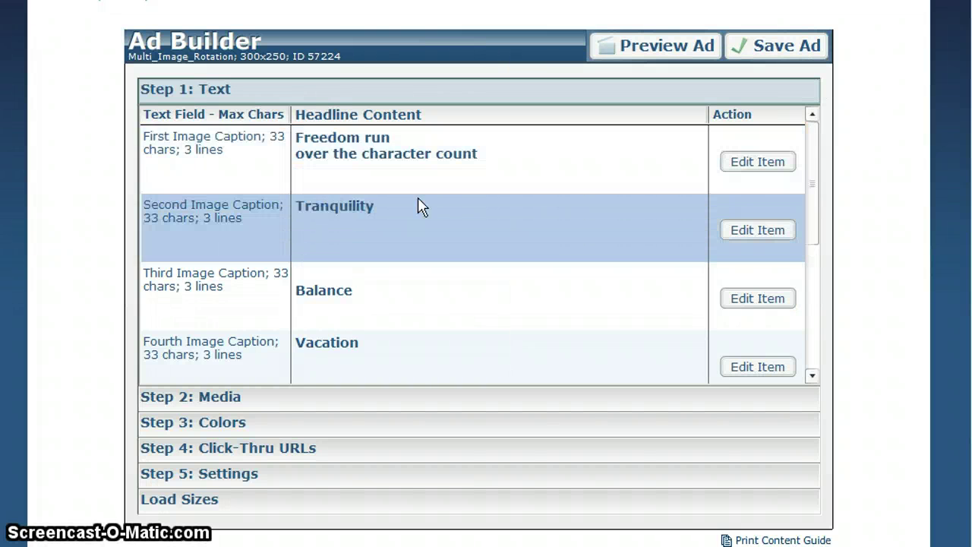
Step: Delete all text from the first image caption and preview the ad without it
click(477, 154)
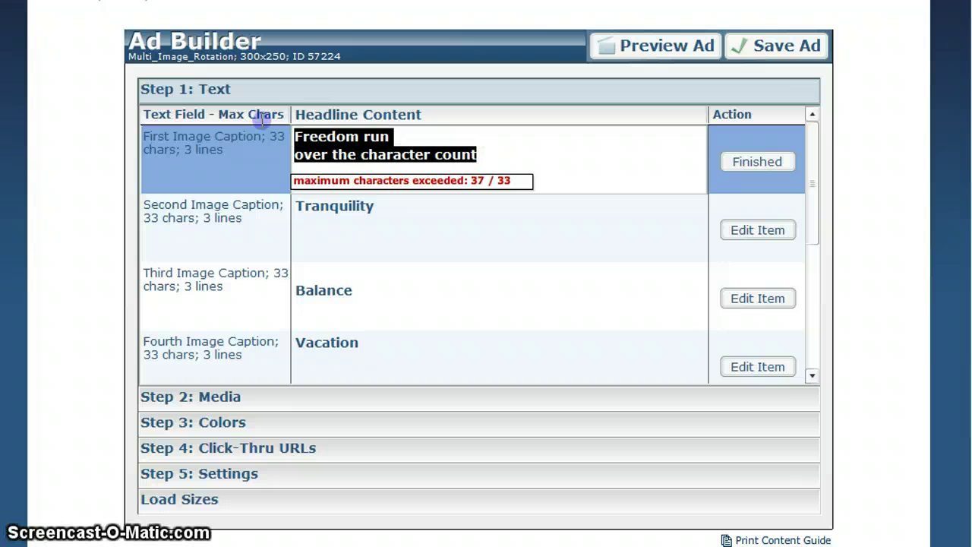
key(Delete)
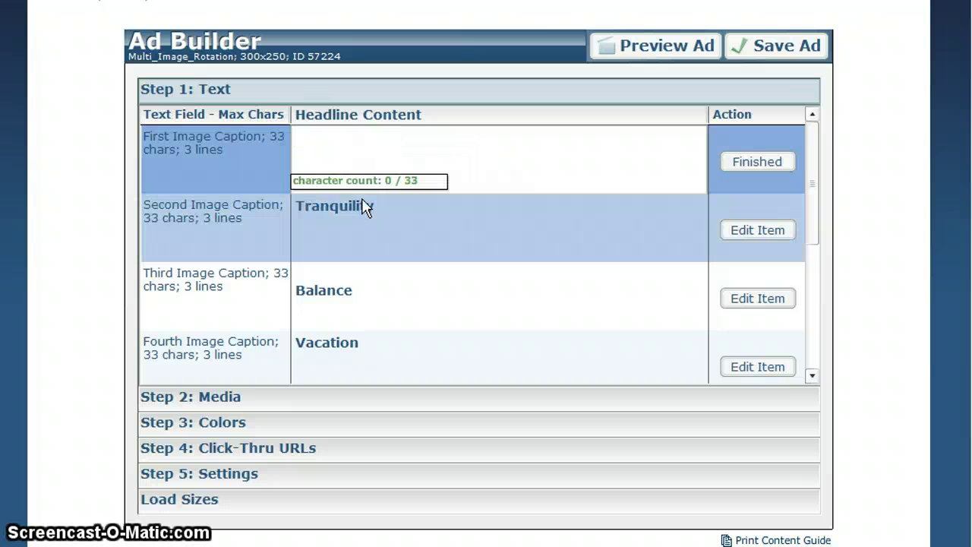
click(658, 44)
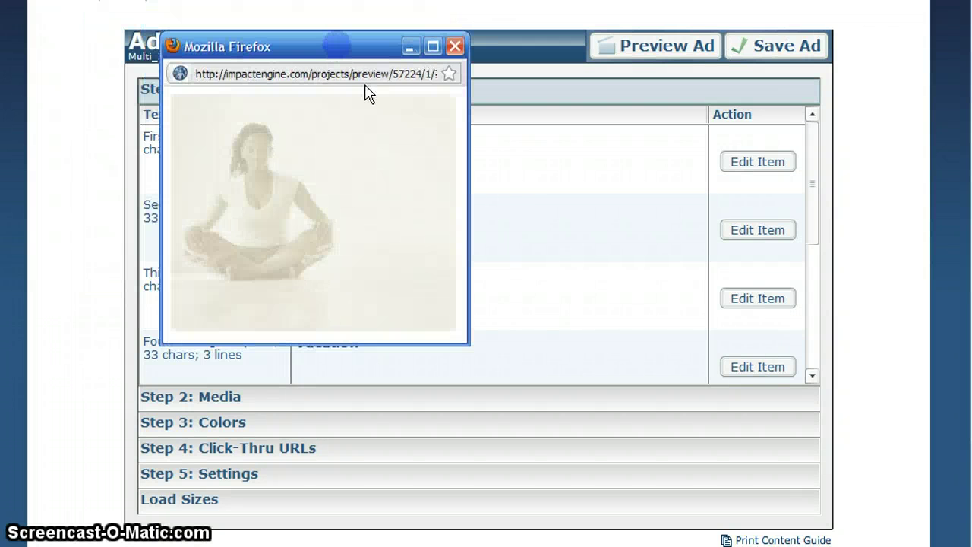
drag(325, 47, 723, 59)
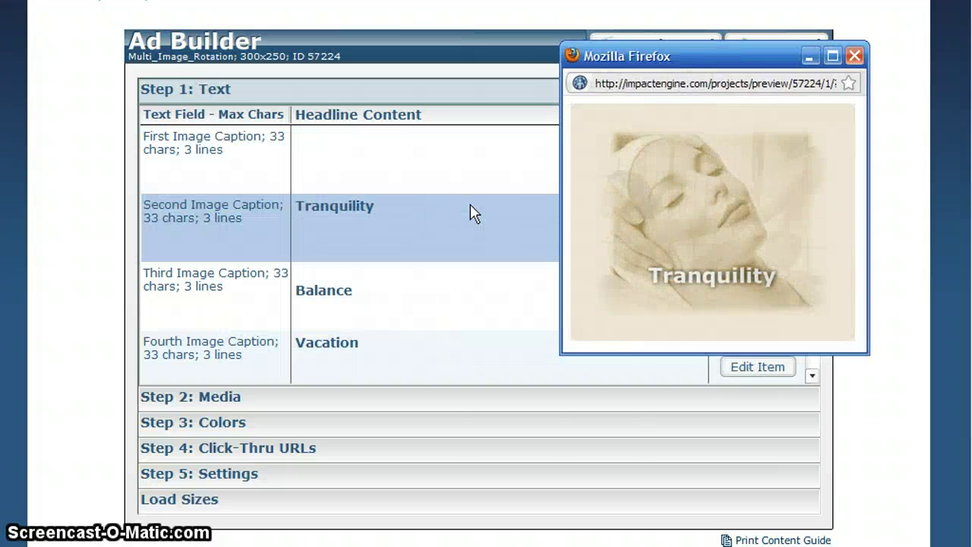
click(854, 56)
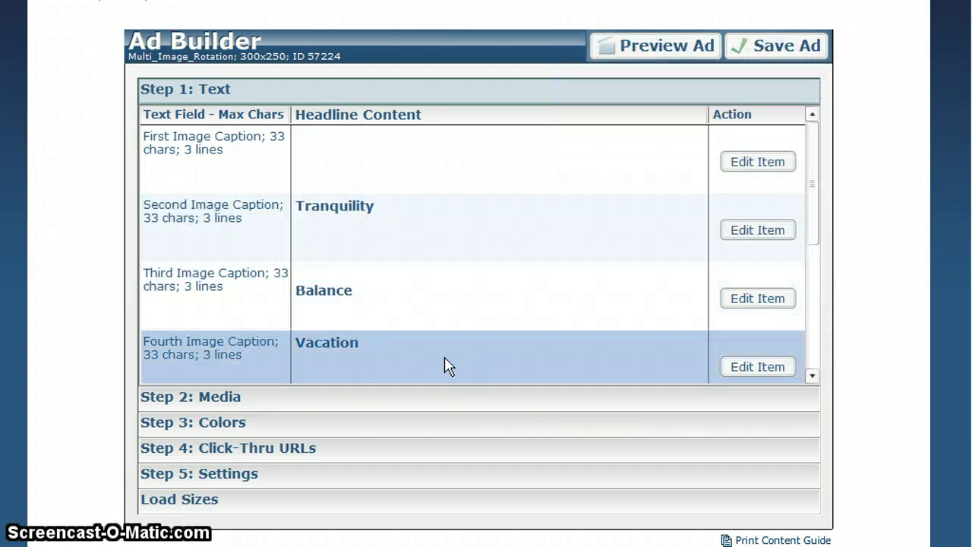
click(429, 450)
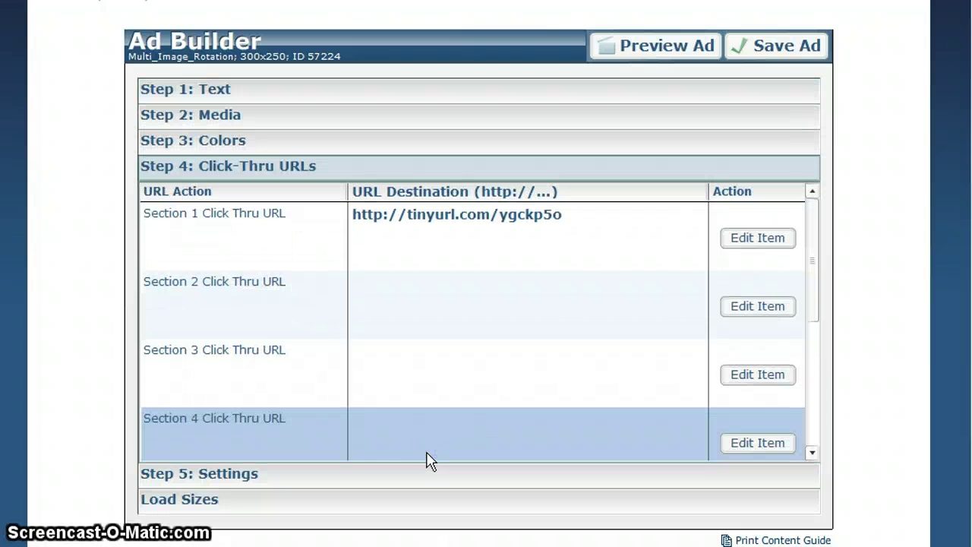
click(451, 231)
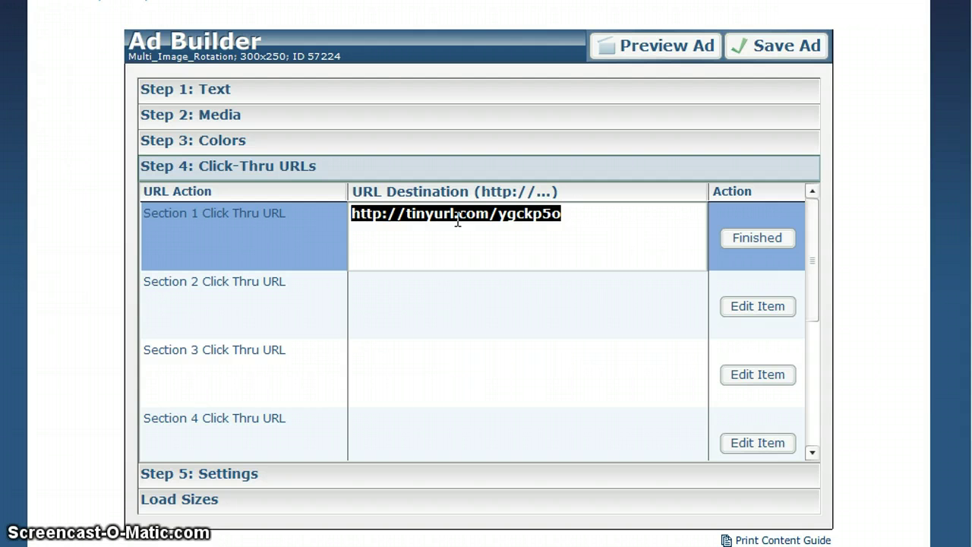
drag(406, 214, 568, 215)
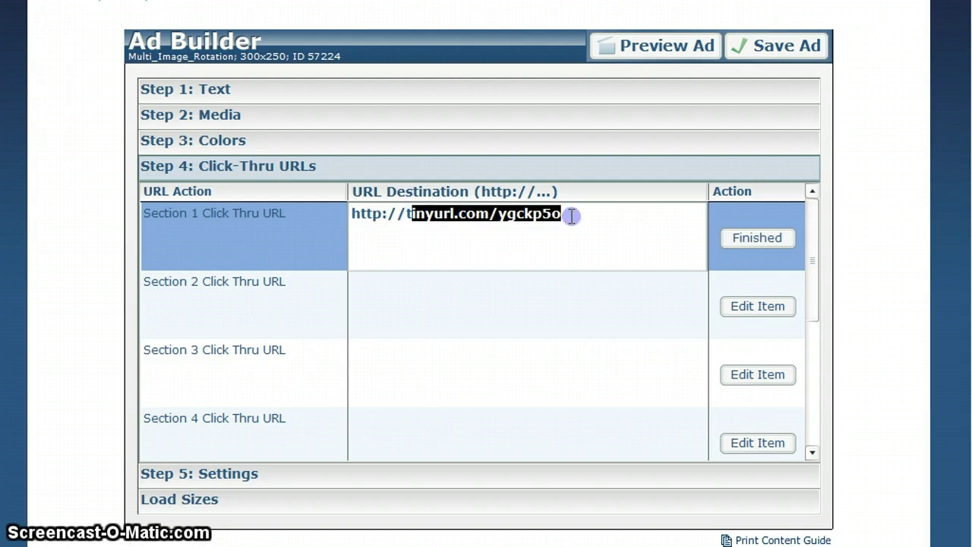
key(BackSpace)
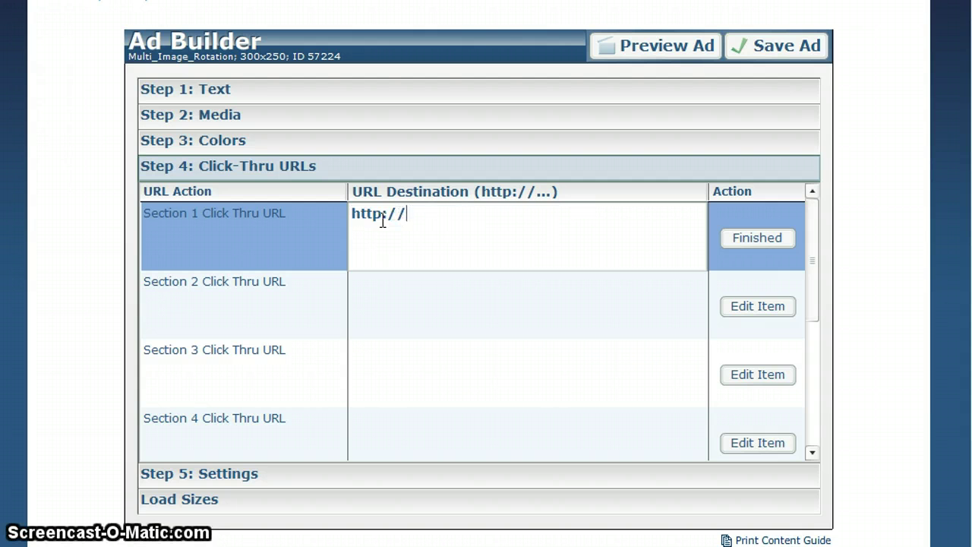
drag(406, 215, 350, 213)
click(458, 217)
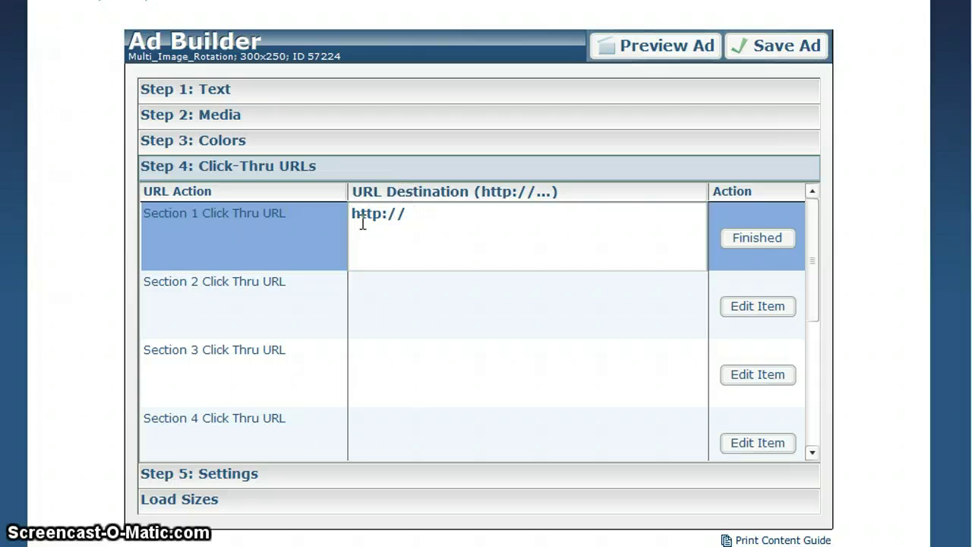
drag(342, 209, 414, 209)
key(ctrl+v)
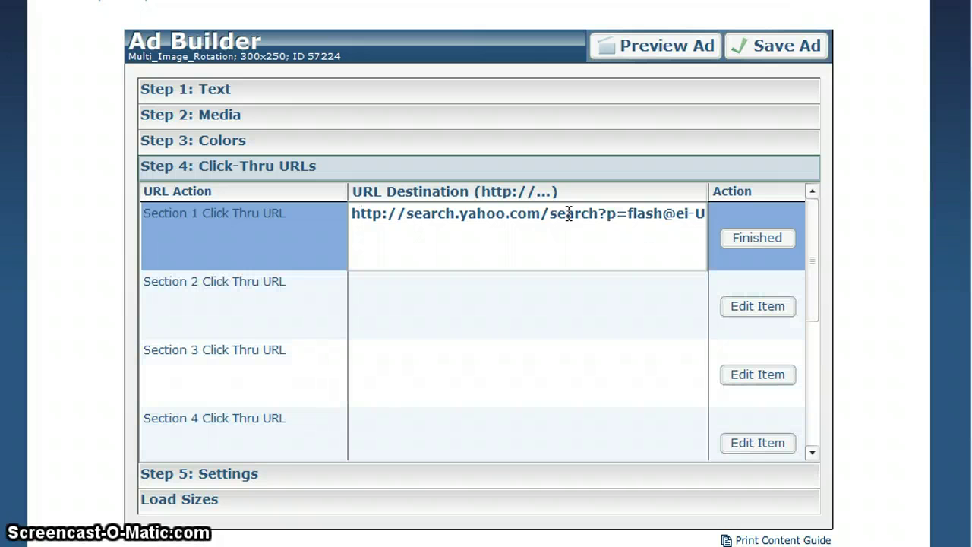
Step: Copy the full long Section 1 URL and generate a shortened version of it on TinyURL.com
drag(598, 213, 695, 214)
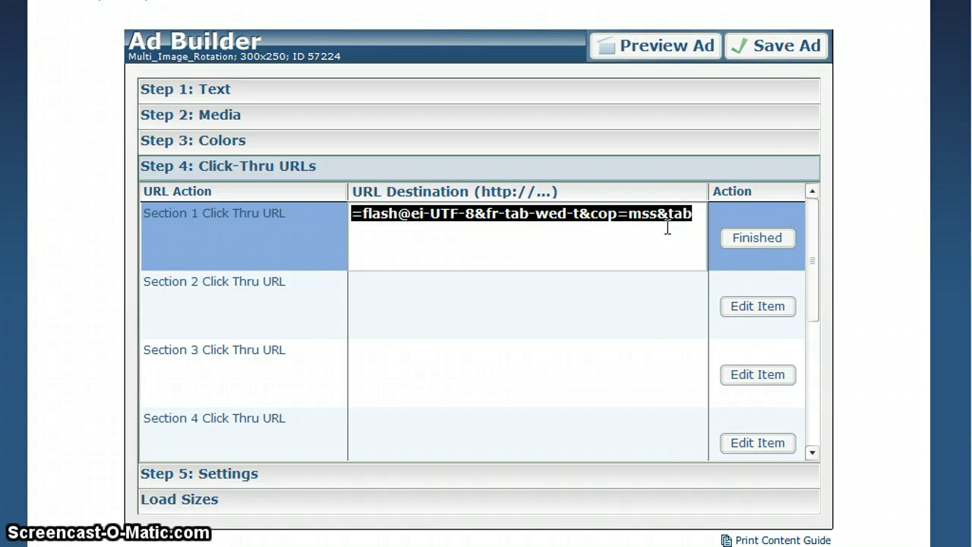
click(676, 213)
drag(688, 212, 293, 199)
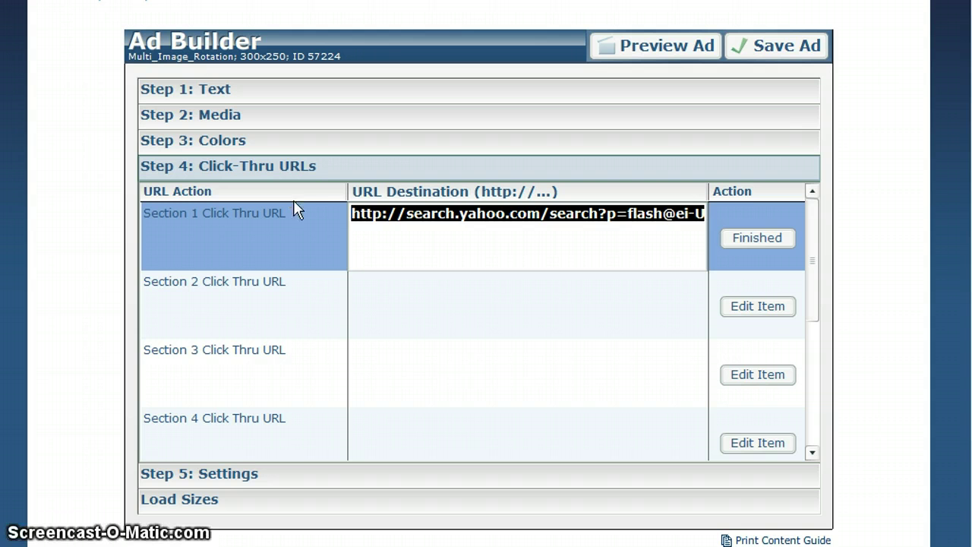
click(437, 236)
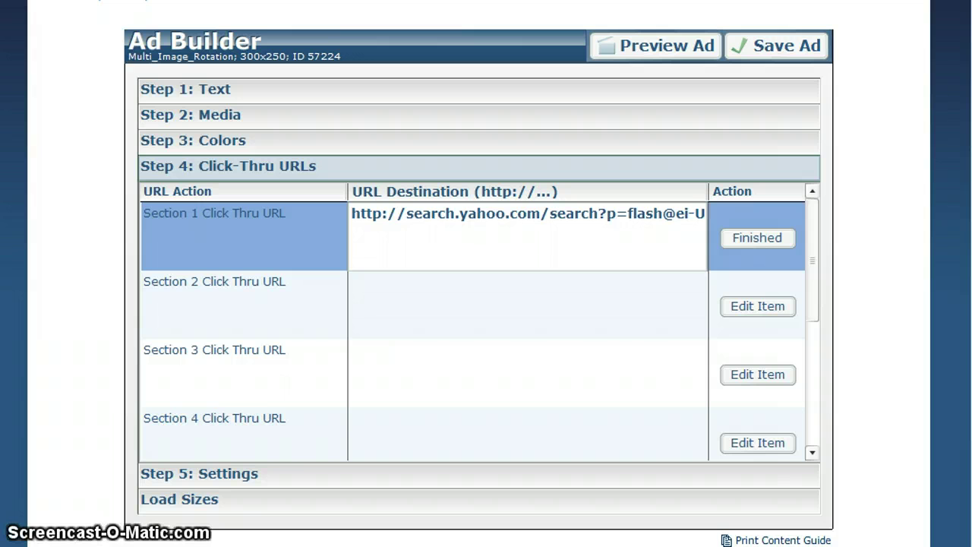
key(ctrl+Tab)
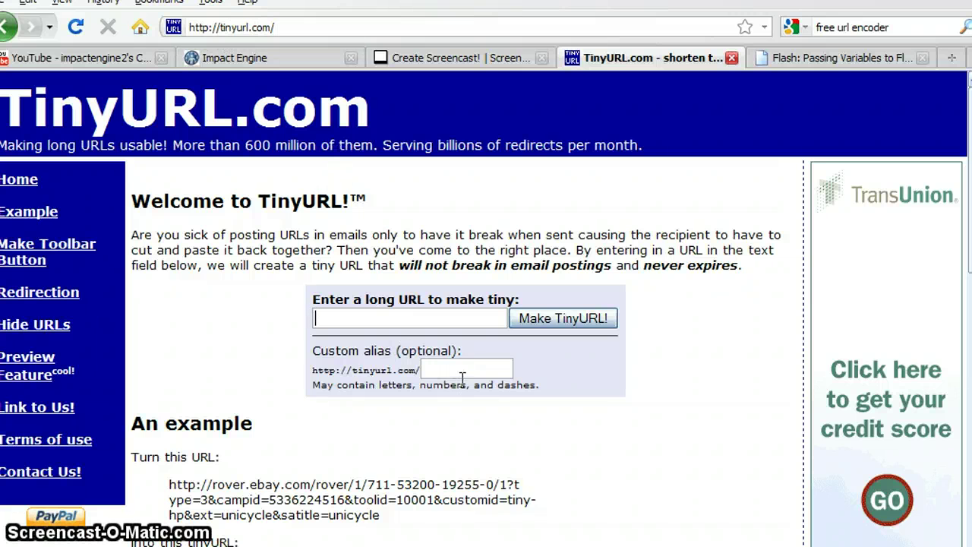
key(ctrl+v)
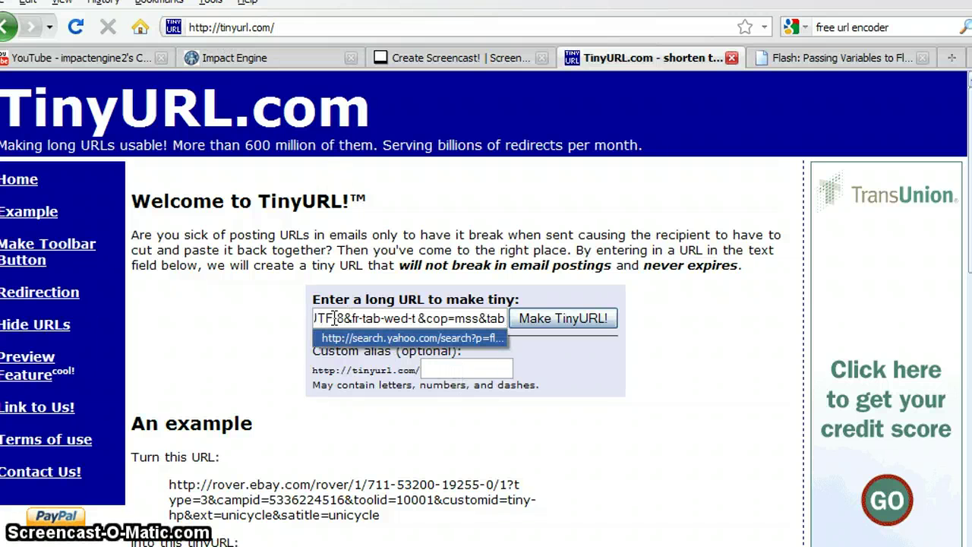
click(557, 323)
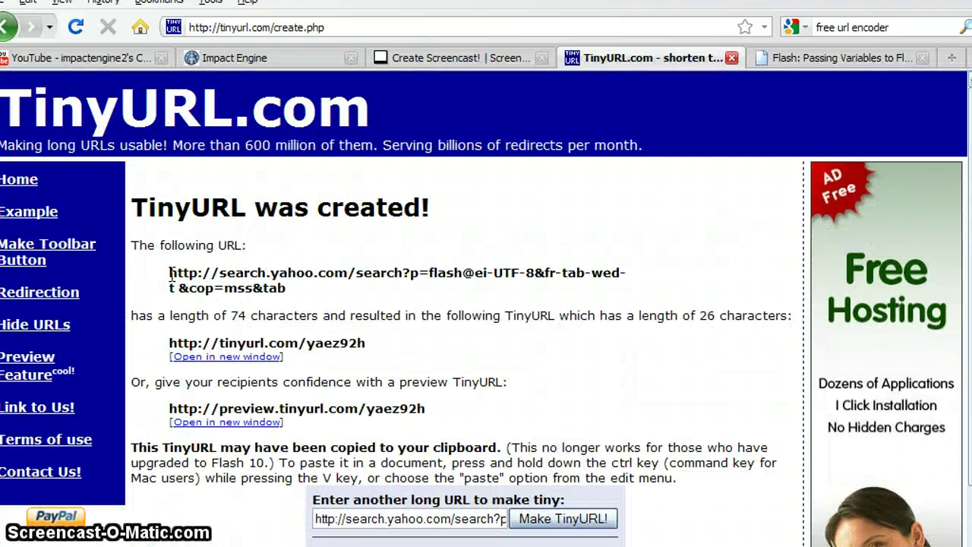
drag(171, 273, 277, 282)
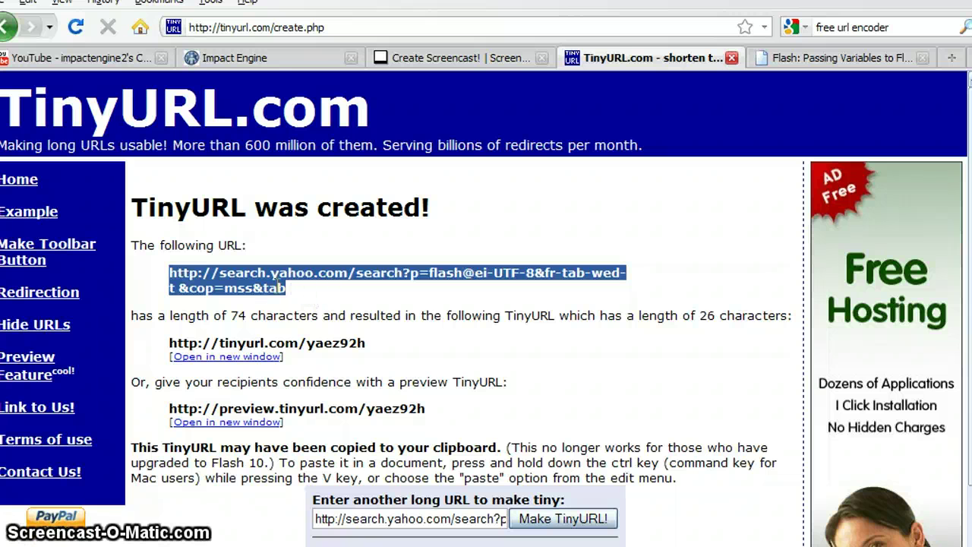
drag(366, 342, 173, 339)
click(173, 340)
drag(170, 342, 378, 343)
key(ctrl+c)
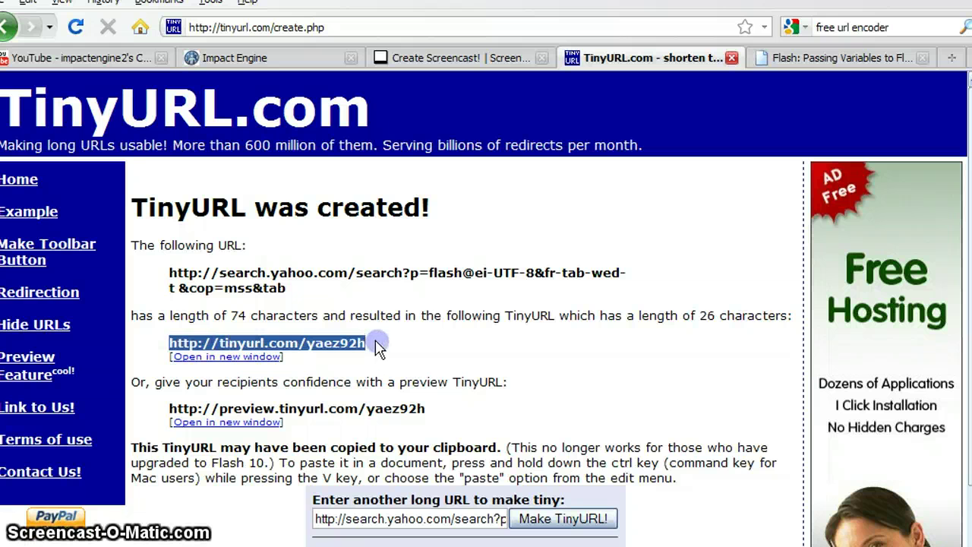
click(281, 59)
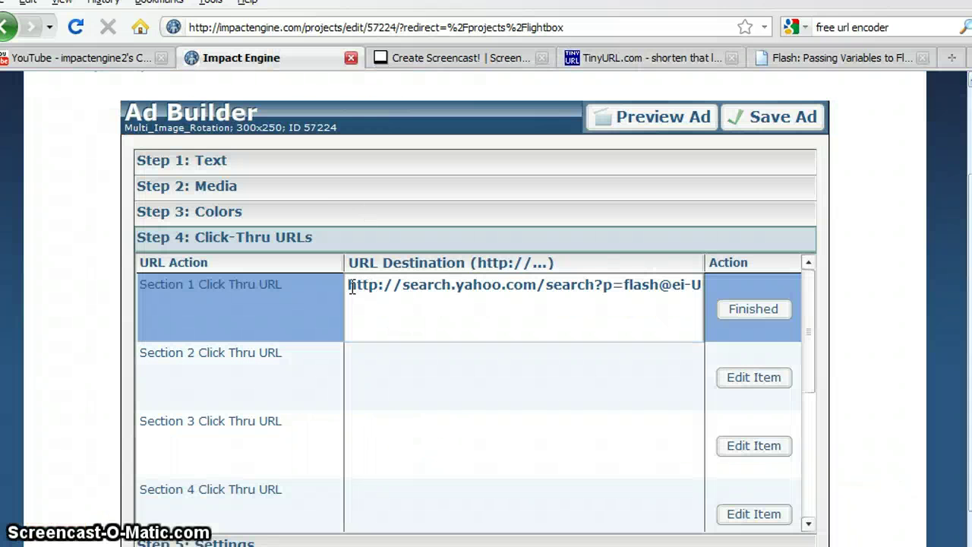
drag(351, 287, 692, 267)
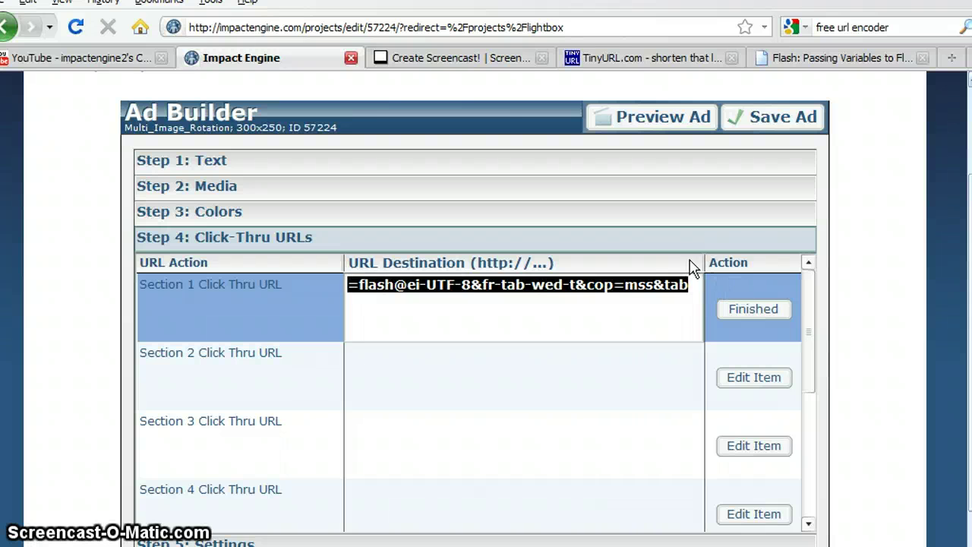
key(ctrl+v)
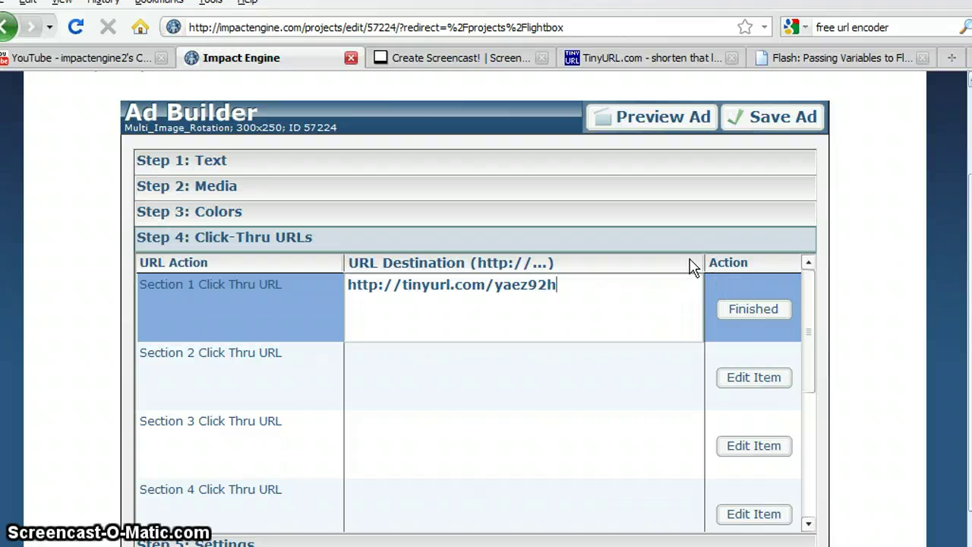
click(737, 114)
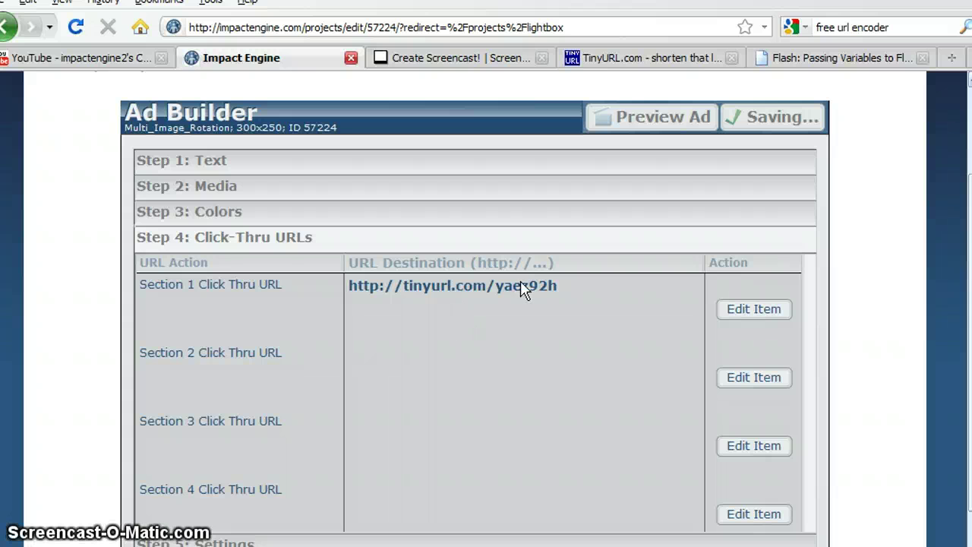